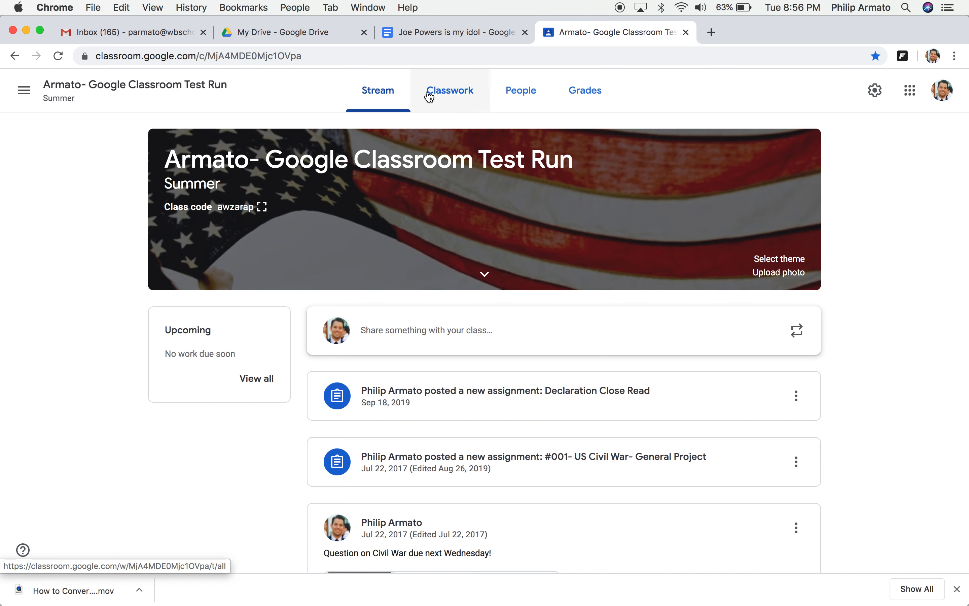
{"action": "left_click", "coordinate": [449, 95]}
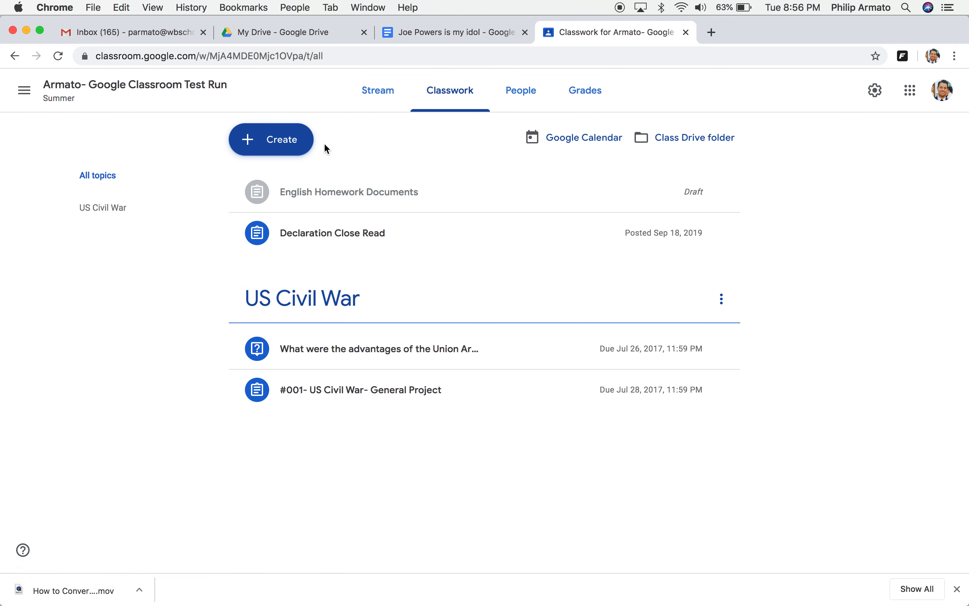
{"action": "left_click", "coordinate": [282, 145]}
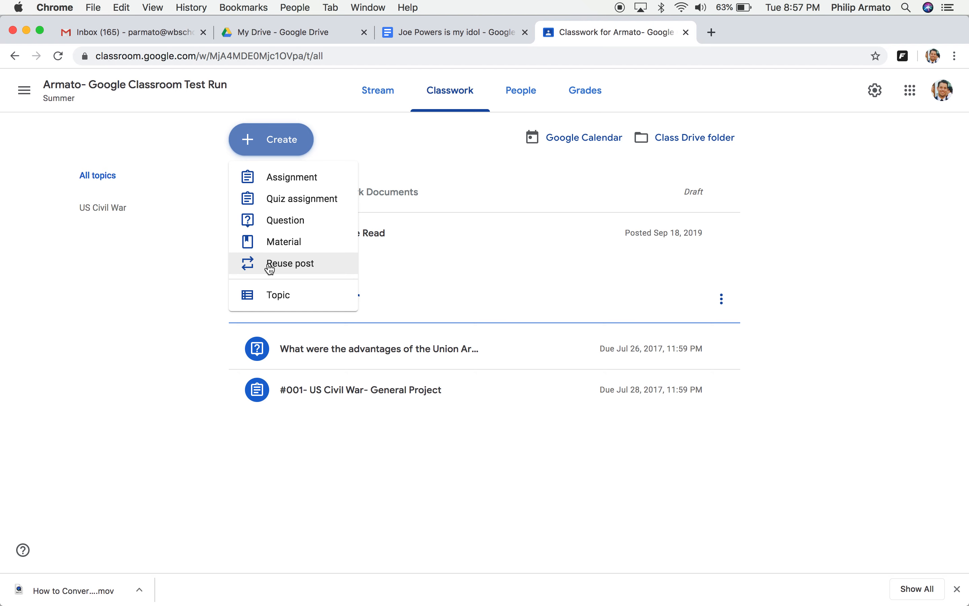
{"action": "left_click", "coordinate": [253, 298]}
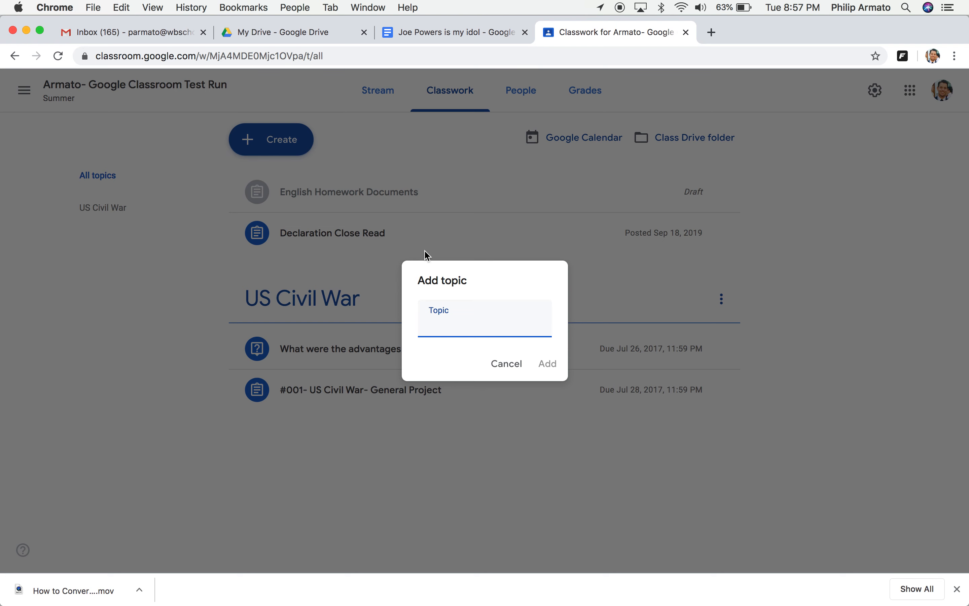
{"action": "left_click", "coordinate": [545, 365]}
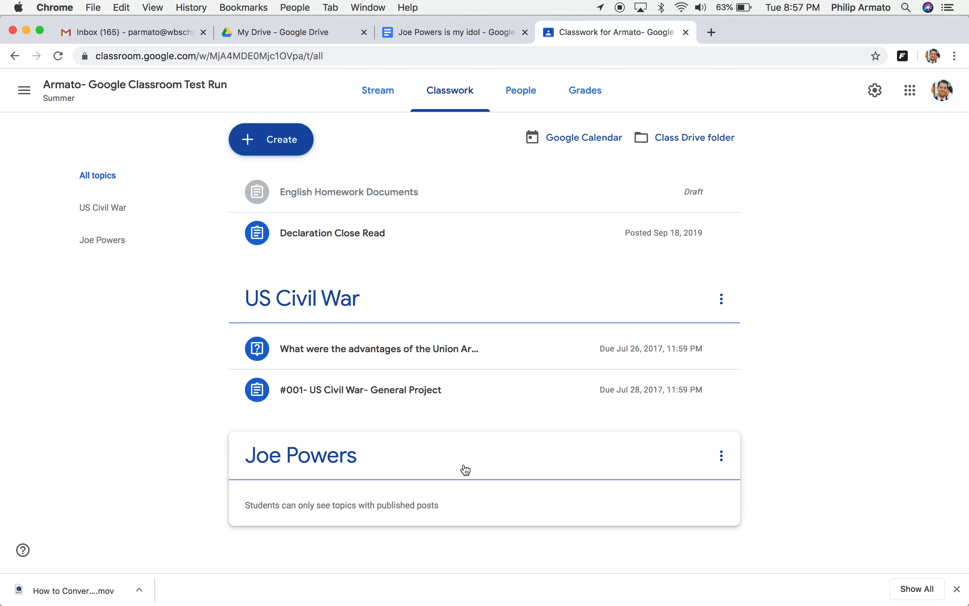
{"action": "left_click_drag", "start_coordinate": [466, 470], "coordinate": [434, 158]}
{"action": "left_click_drag", "start_coordinate": [423, 467], "coordinate": [411, 184]}
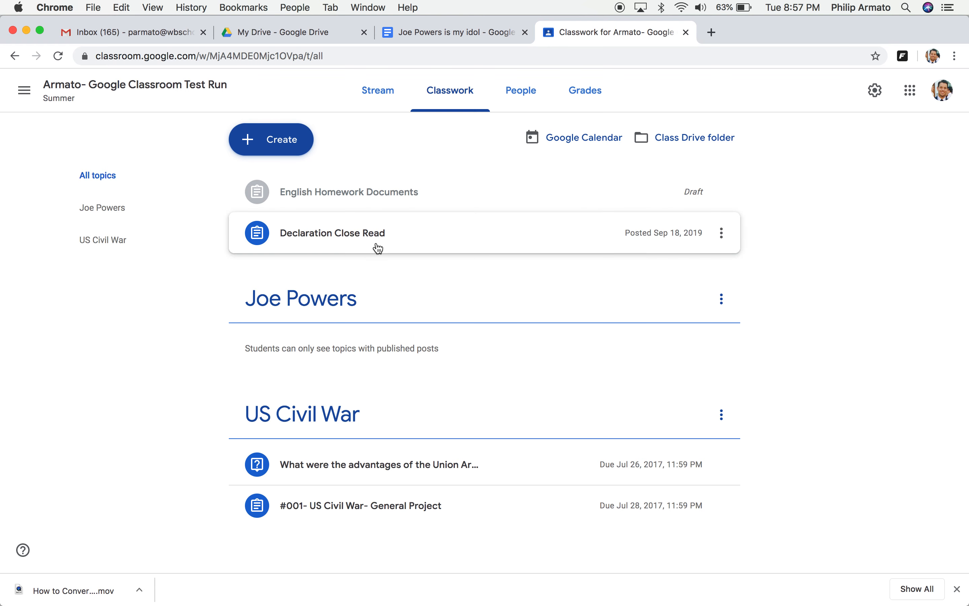
{"action": "left_click_drag", "start_coordinate": [379, 249], "coordinate": [362, 461]}
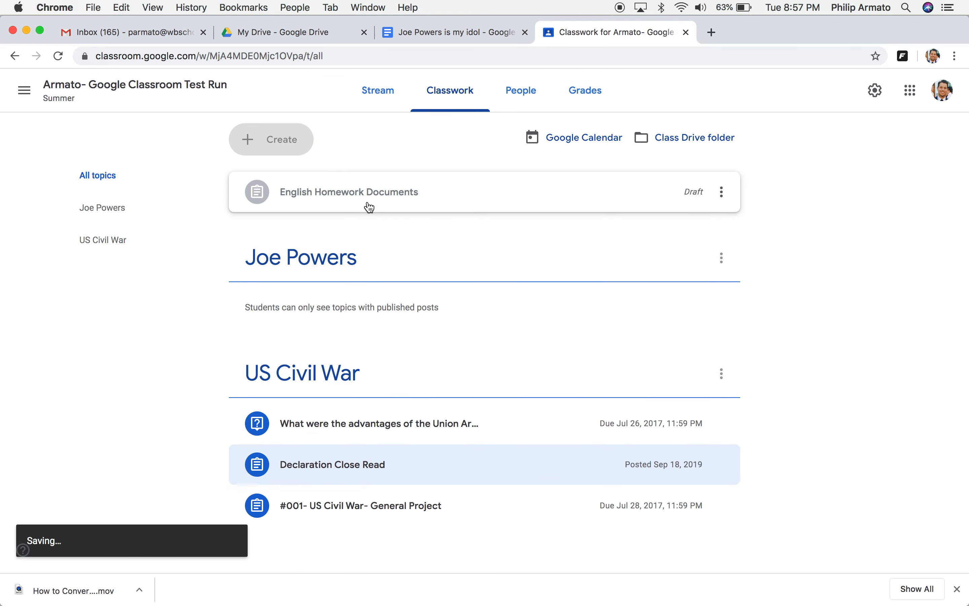
{"action": "left_click_drag", "start_coordinate": [367, 205], "coordinate": [365, 545]}
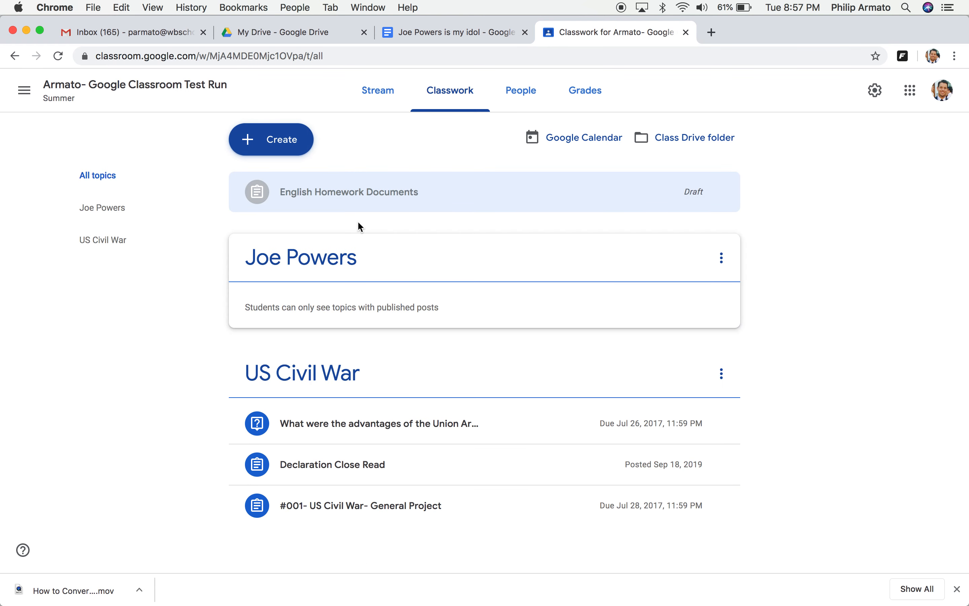
{"action": "left_click_drag", "start_coordinate": [368, 184], "coordinate": [363, 466]}
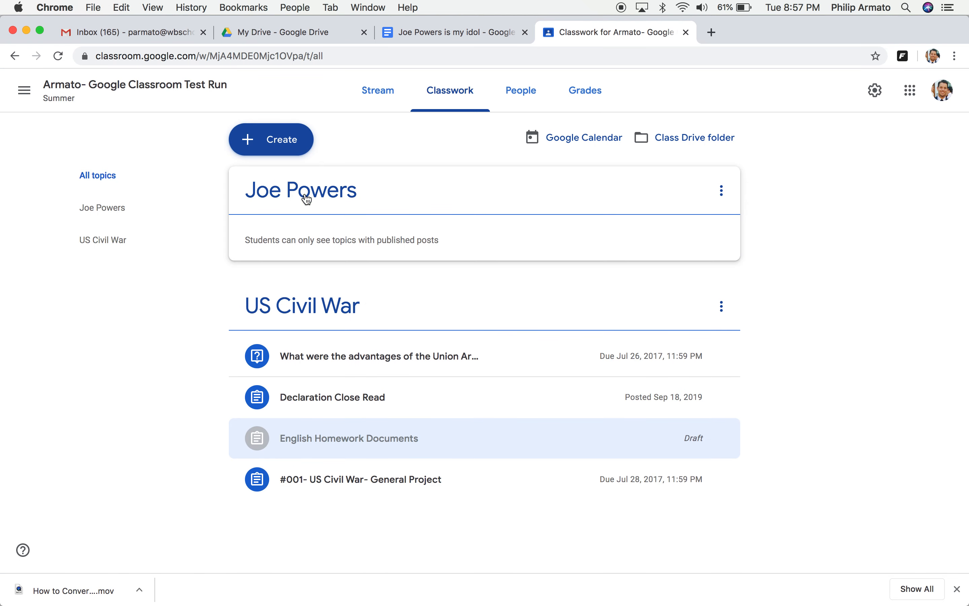
{"action": "left_click", "coordinate": [270, 149]}
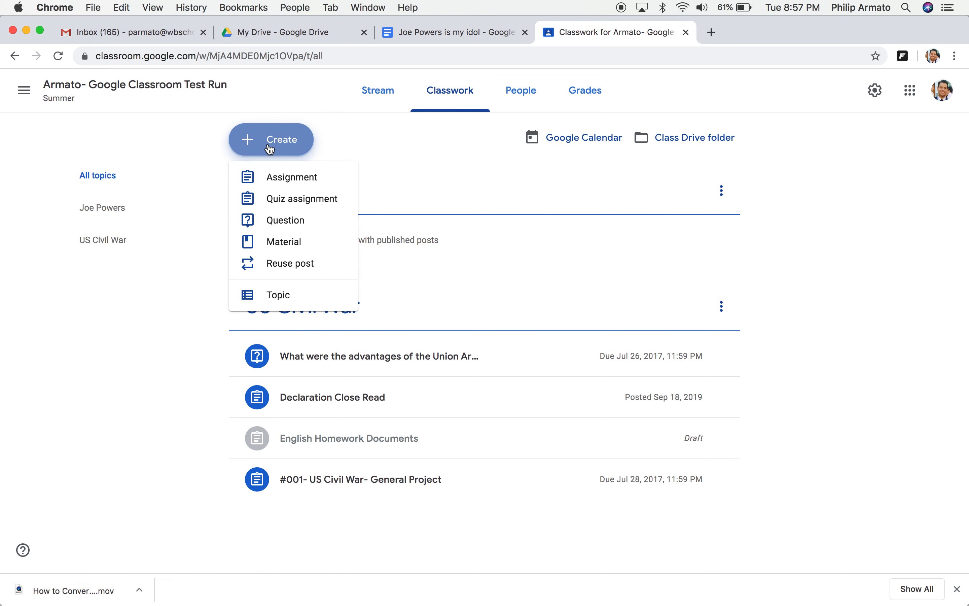
{"action": "left_click", "coordinate": [260, 187]}
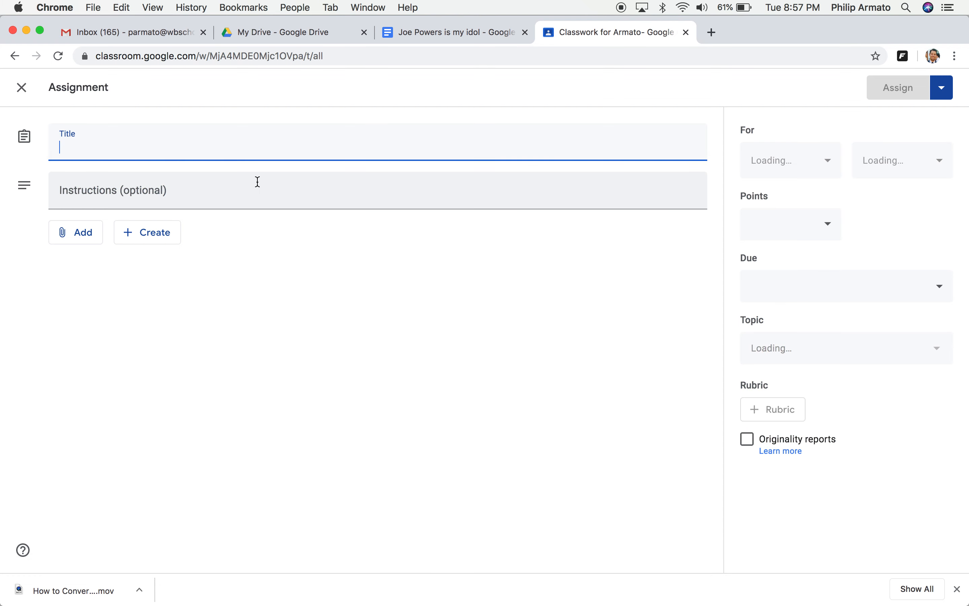
{"action": "type", "text": "Why s"}
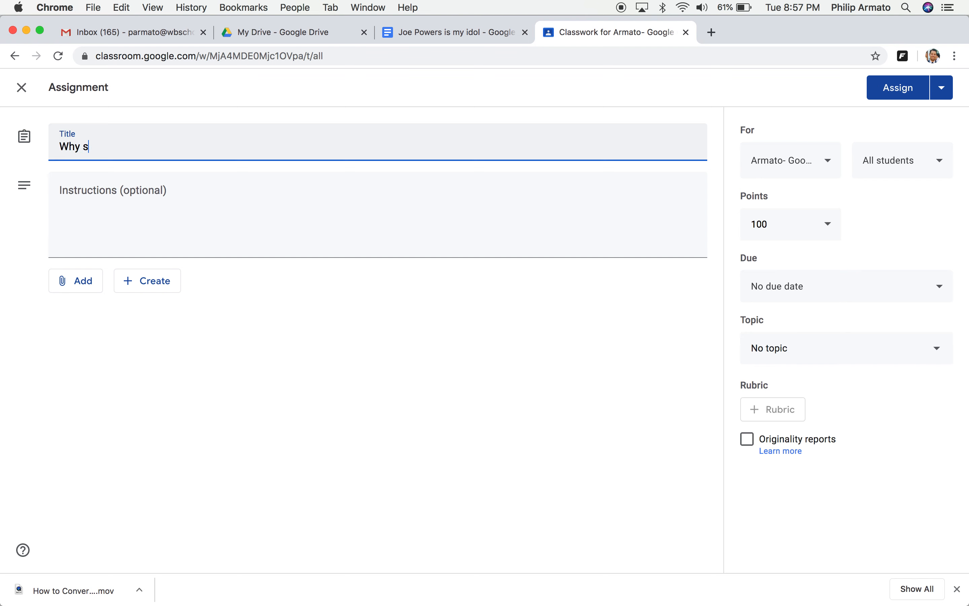
{"action": "key", "text": "BackSpace"}
{"action": "type", "text": " an Idol "}
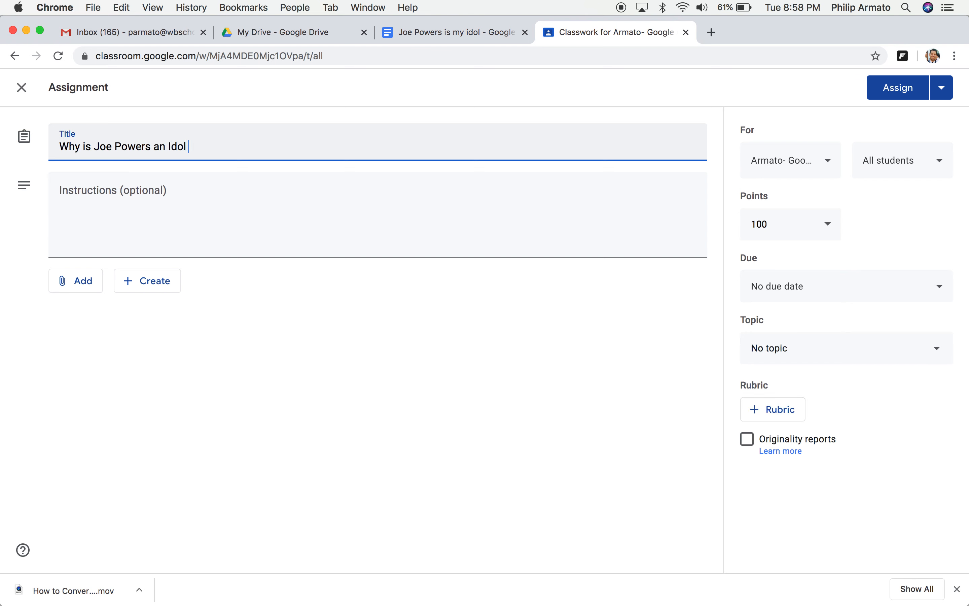
{"action": "type", "text": "for America"}
{"action": "type", "text": "?"}
Step: Enter the assignment instructions 'Blah blah powerhouse rules.'
{"action": "left_click", "coordinate": [143, 199]}
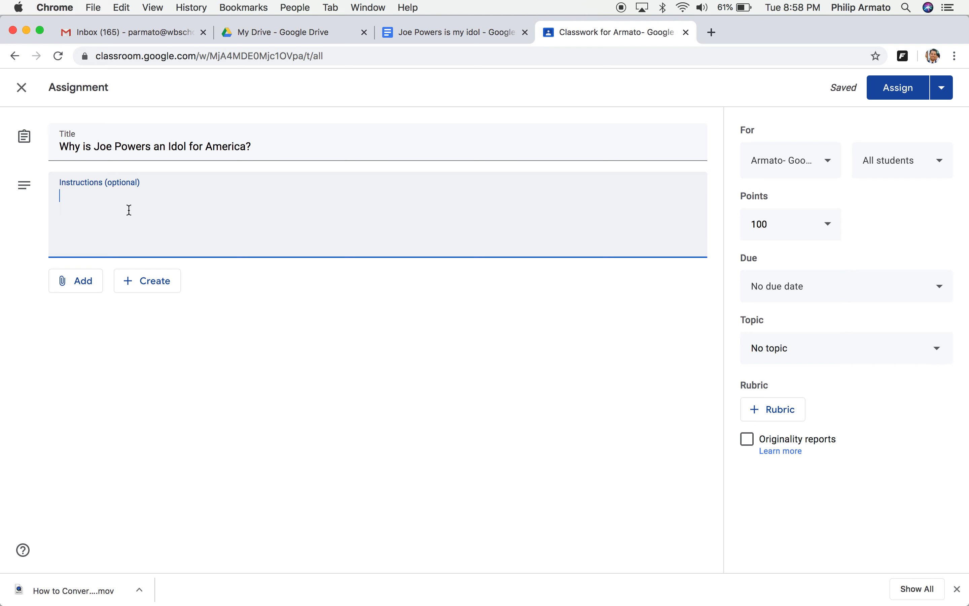
{"action": "type", "text": "Blah blah p"}
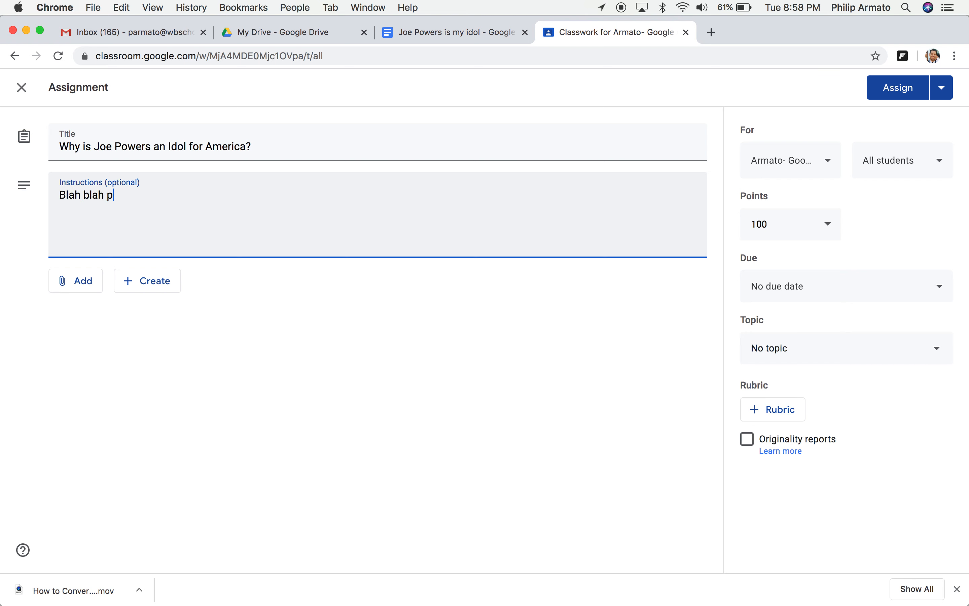
{"action": "type", "text": "owerhouse t"}
{"action": "type", "text": "ule"}
{"action": "key", "text": "BackSpace"}
{"action": "key", "text": "BackSpace"}
{"action": "key", "text": "BackSpace"}
{"action": "key", "text": "BackSpace"}
{"action": "type", "text": "rules."}
{"action": "left_click", "coordinate": [78, 292]}
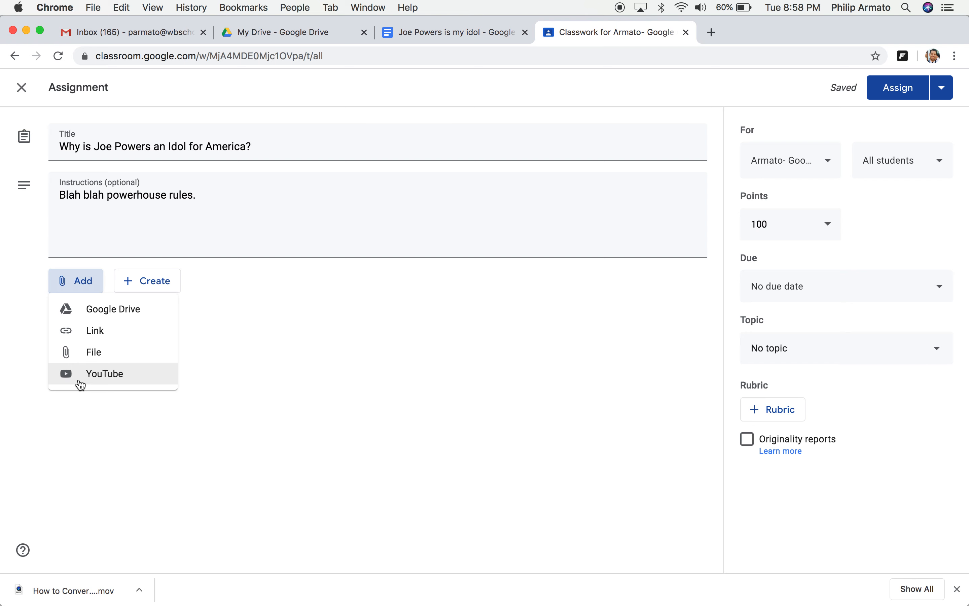
{"action": "left_click", "coordinate": [93, 316]}
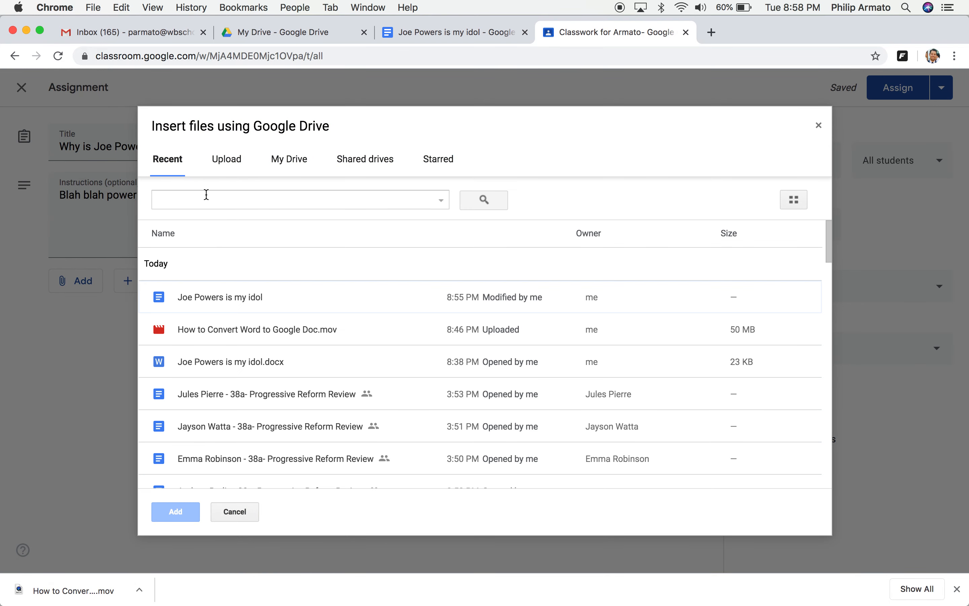
{"action": "left_click", "coordinate": [193, 297]}
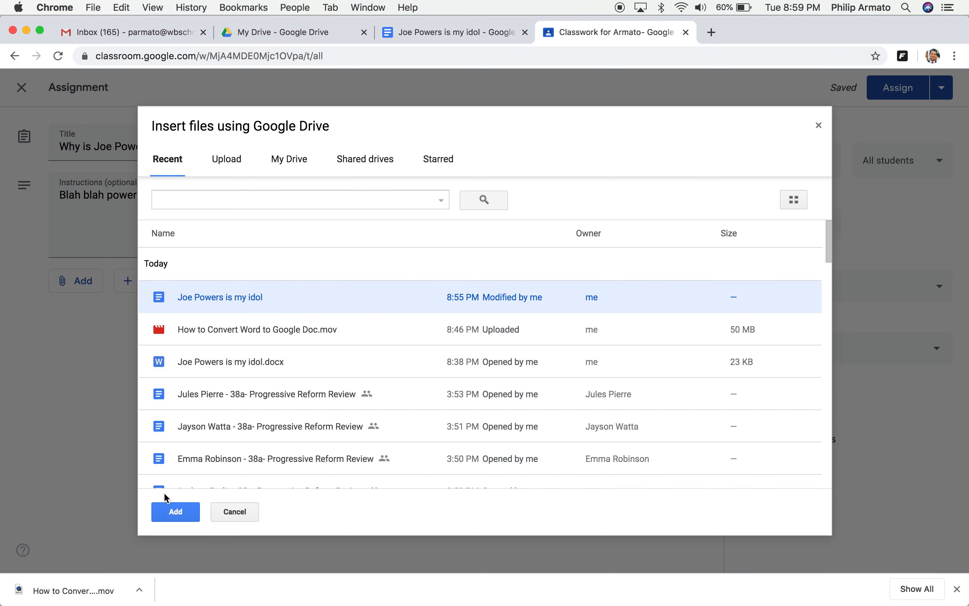
{"action": "left_click", "coordinate": [170, 512]}
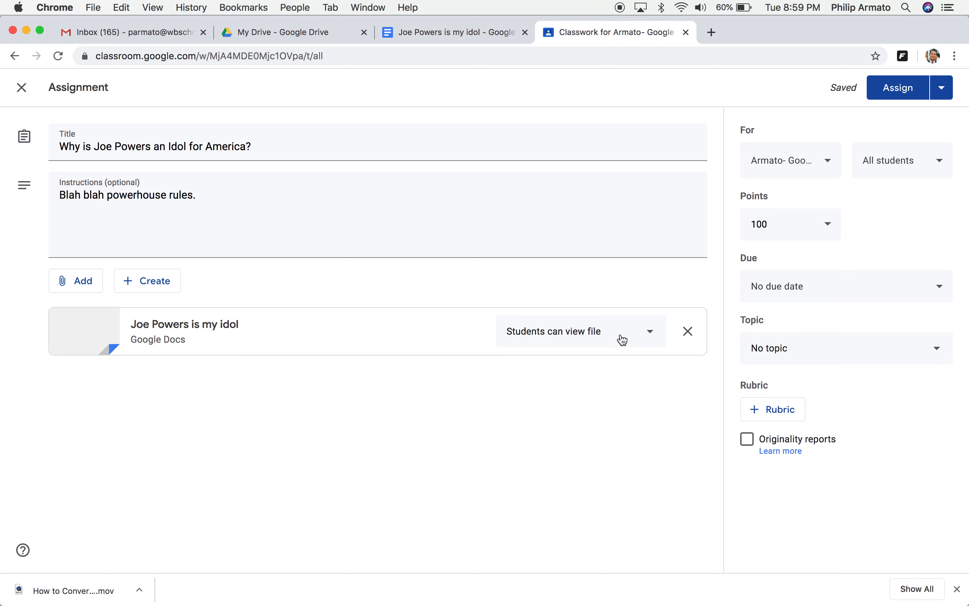
{"action": "left_click", "coordinate": [651, 333]}
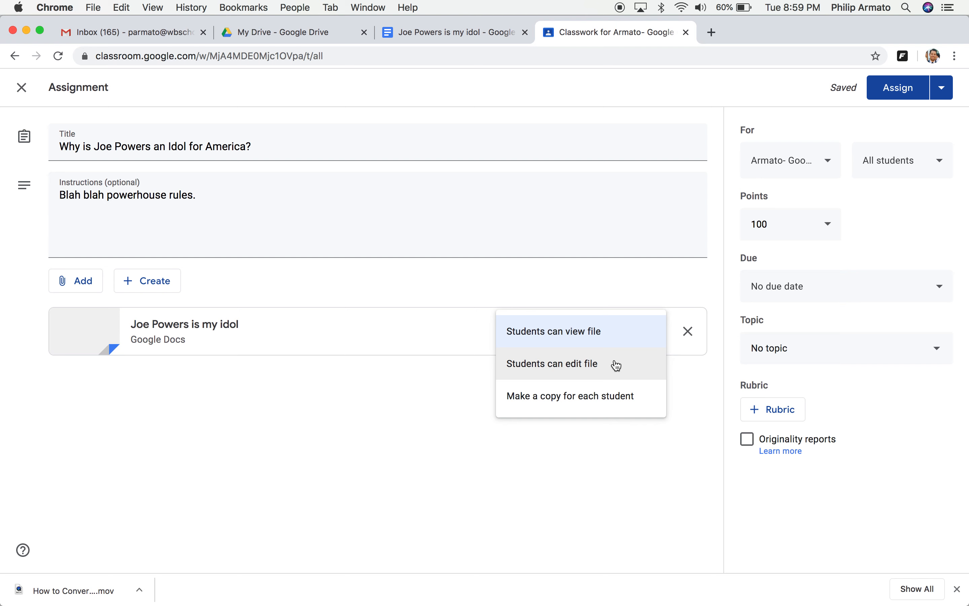
{"action": "left_click", "coordinate": [600, 398]}
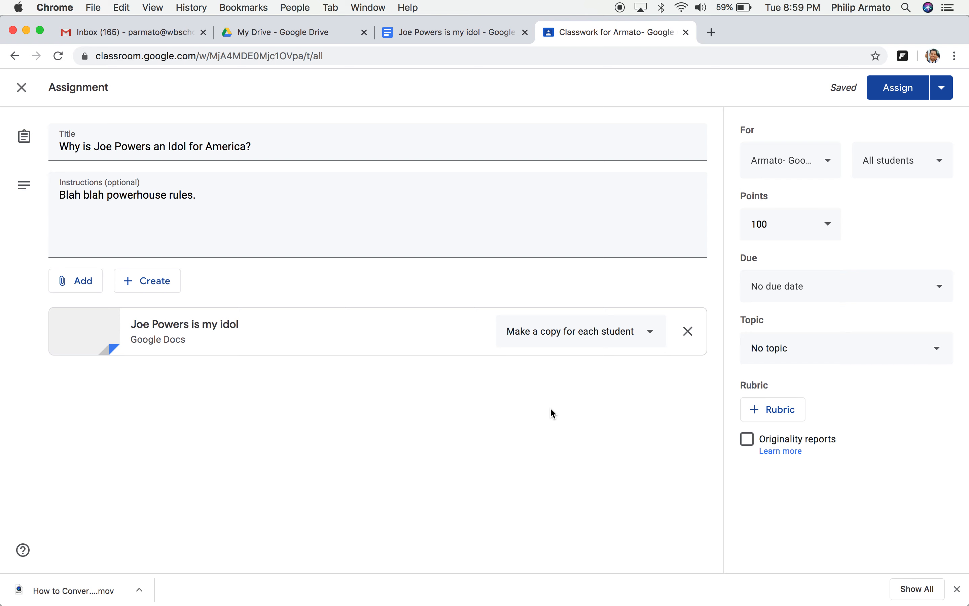
{"action": "left_click", "coordinate": [786, 292]}
{"action": "left_click", "coordinate": [801, 340]}
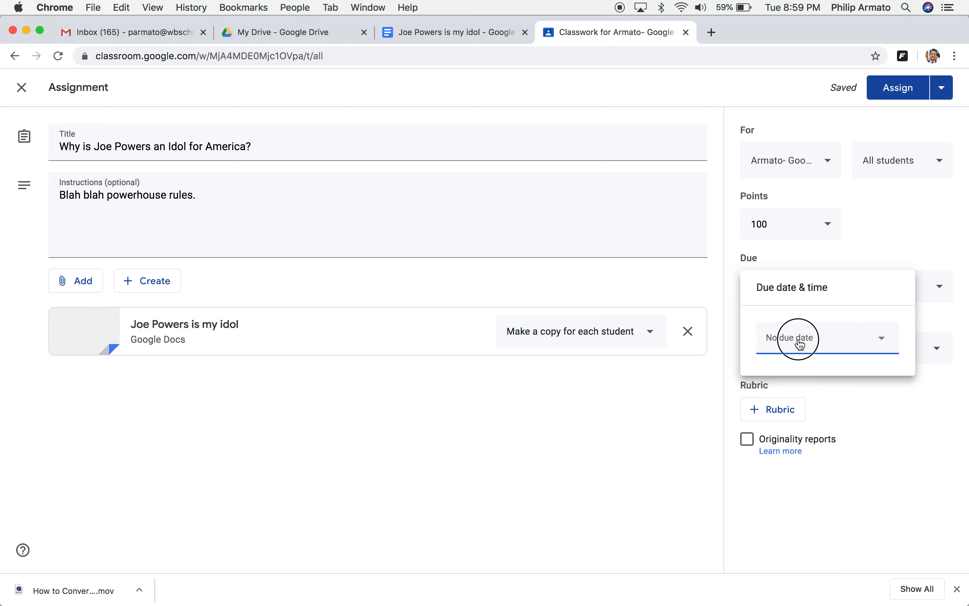
{"action": "left_click", "coordinate": [794, 444]}
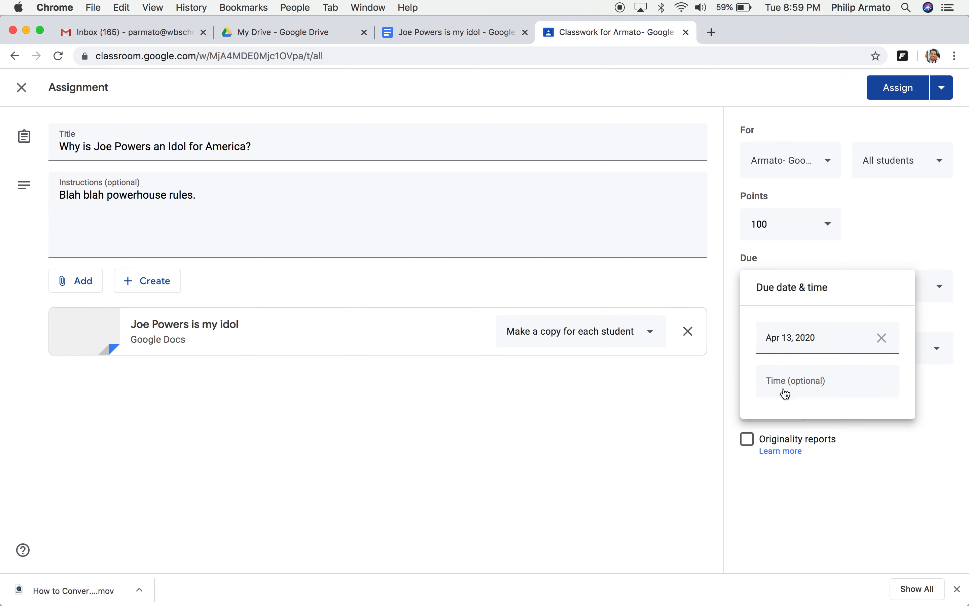
{"action": "left_click", "coordinate": [697, 437]}
{"action": "left_click", "coordinate": [814, 348]}
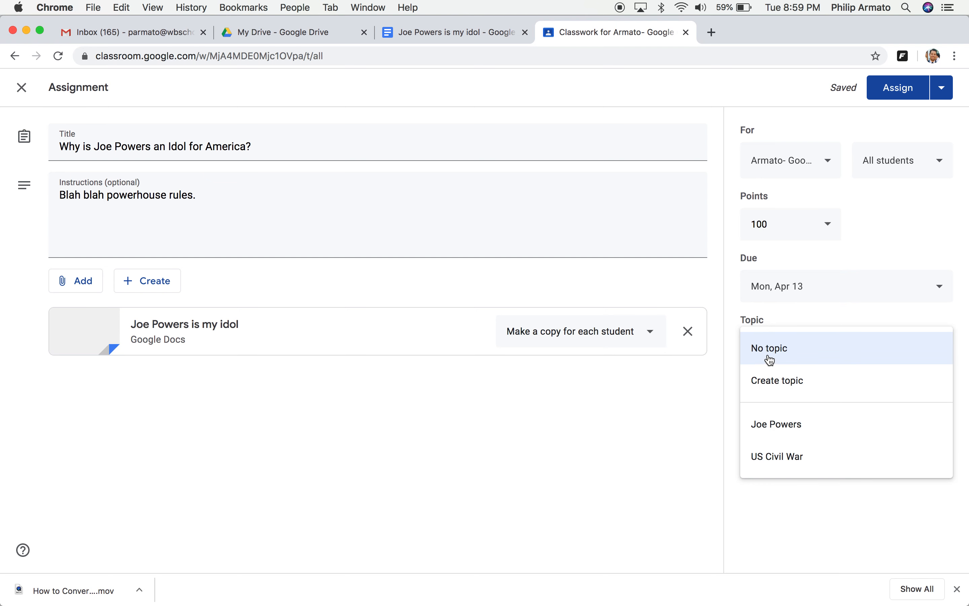
{"action": "left_click", "coordinate": [772, 424]}
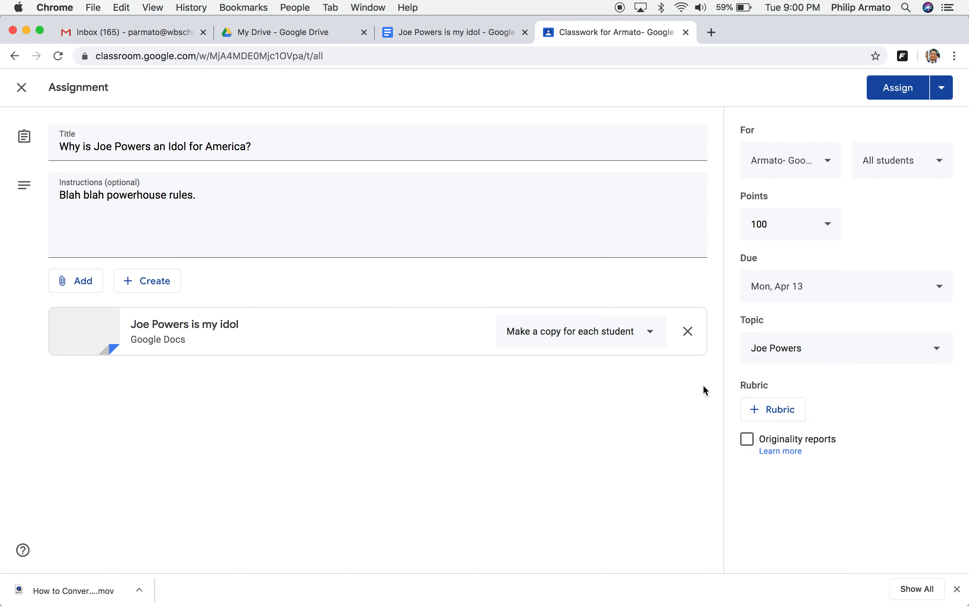
Step: Post the assignment to students now instead of scheduling it
{"action": "left_click", "coordinate": [943, 89]}
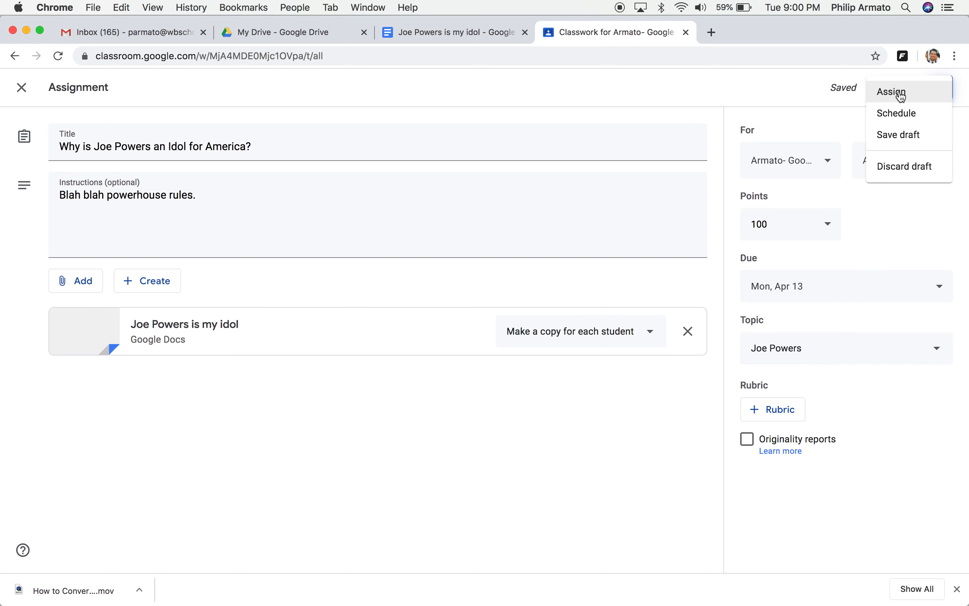
{"action": "left_click", "coordinate": [900, 115]}
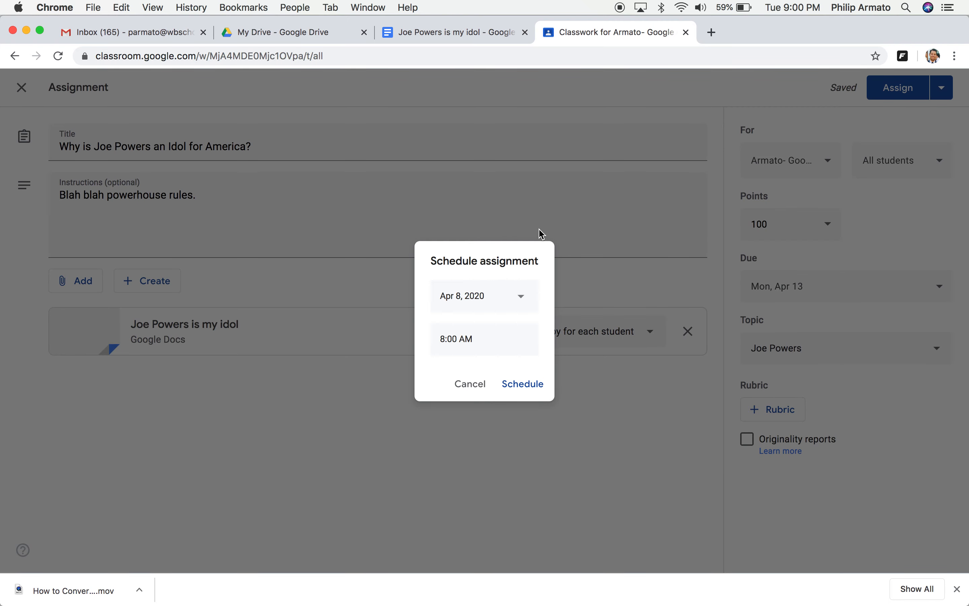
{"action": "left_click", "coordinate": [479, 387]}
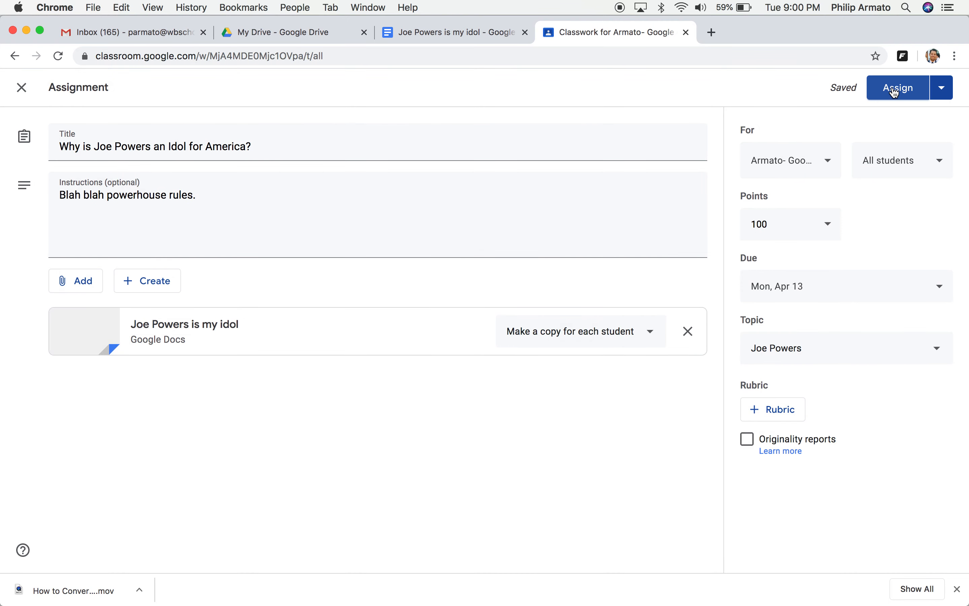
{"action": "left_click", "coordinate": [895, 90]}
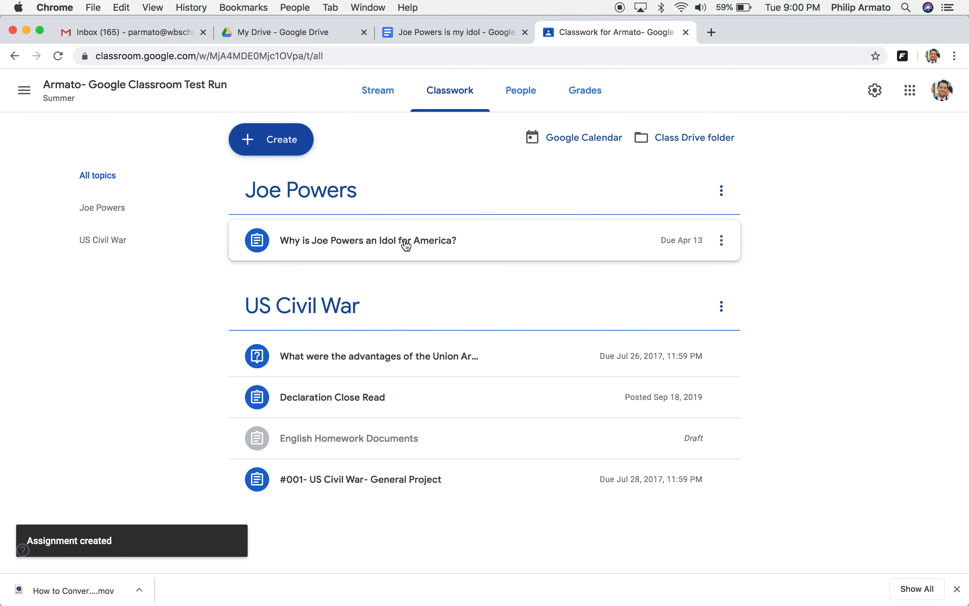
{"action": "left_click", "coordinate": [406, 246]}
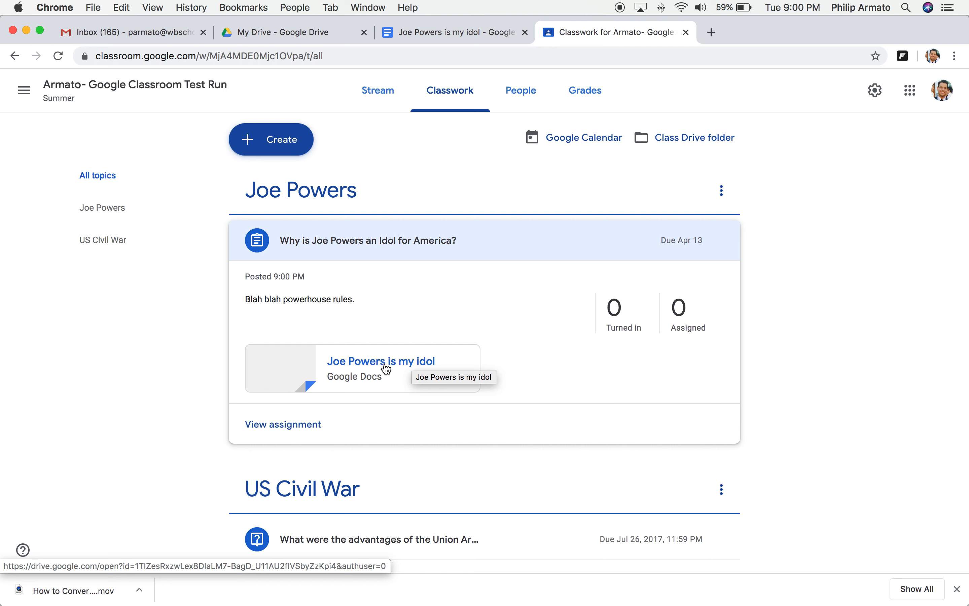
{"action": "left_click", "coordinate": [440, 33]}
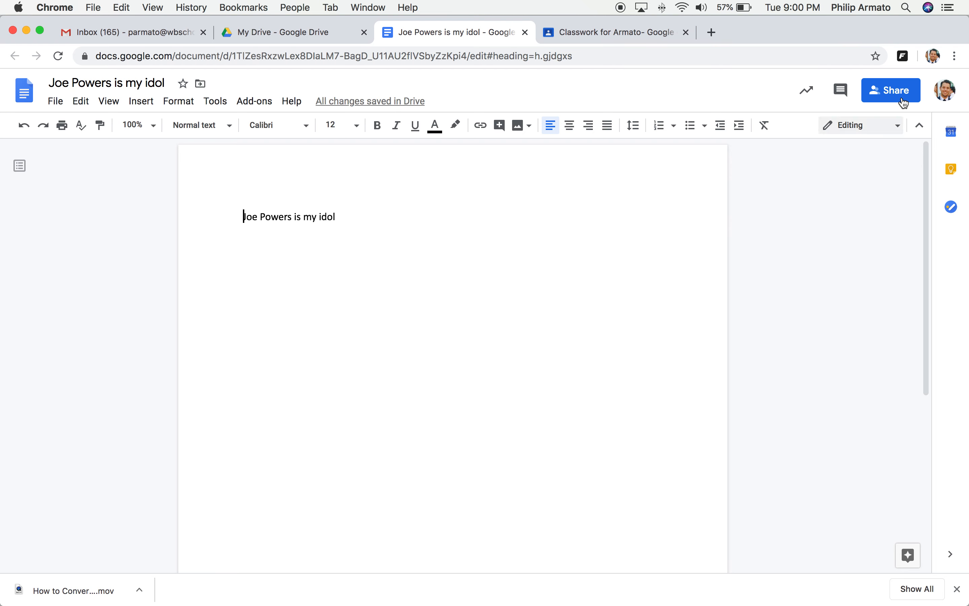
Step: Turn on link sharing for the document and copy its link, leaving people permissions unchanged
{"action": "left_click", "coordinate": [883, 99]}
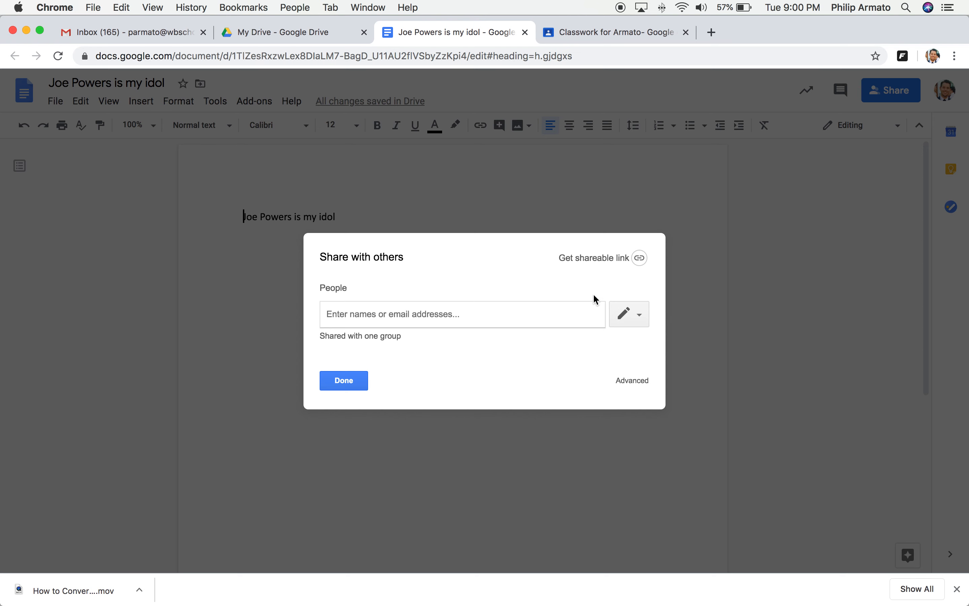
{"action": "left_click", "coordinate": [639, 321]}
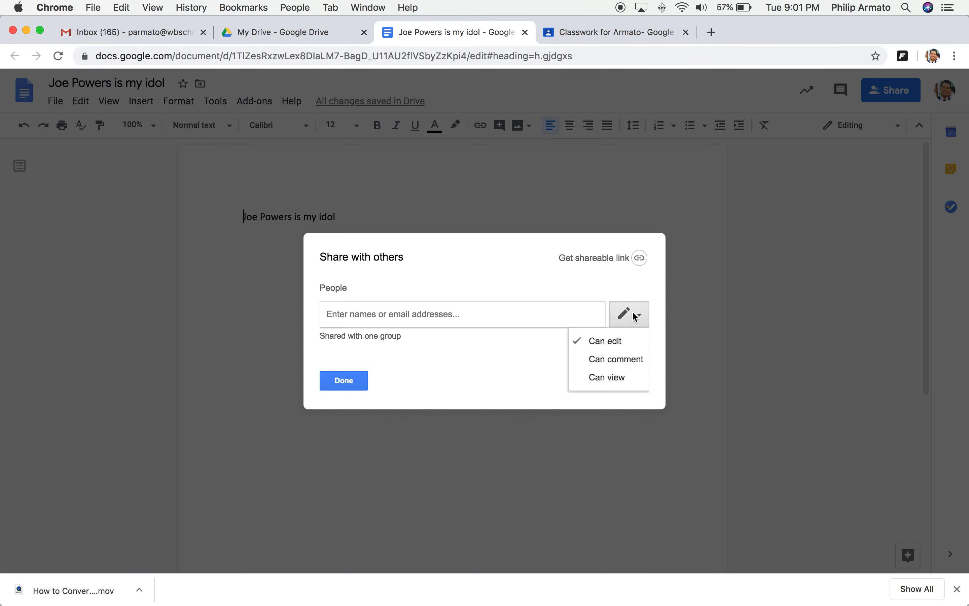
{"action": "left_click", "coordinate": [642, 318]}
{"action": "left_click", "coordinate": [642, 318]}
{"action": "left_click", "coordinate": [642, 317]}
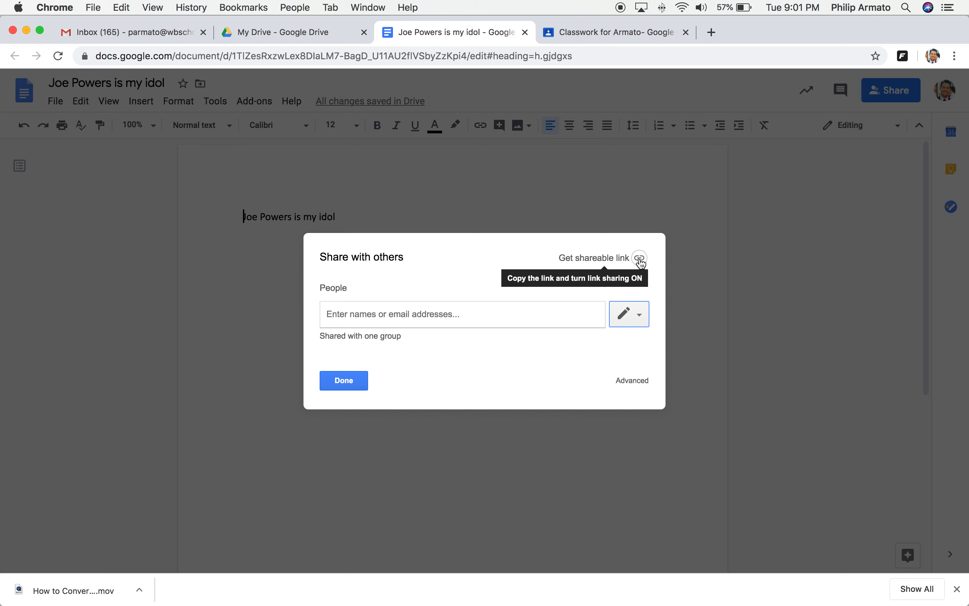
{"action": "left_click", "coordinate": [640, 259]}
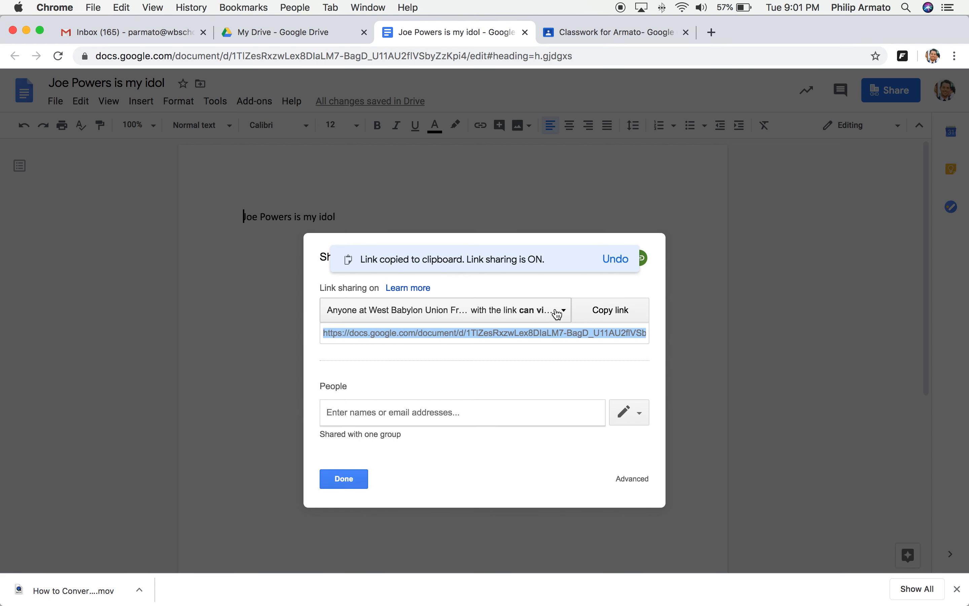
Step: Set link sharing to 'On - Anyone with the link' can view, then close the sharing settings
{"action": "left_click", "coordinate": [558, 313]}
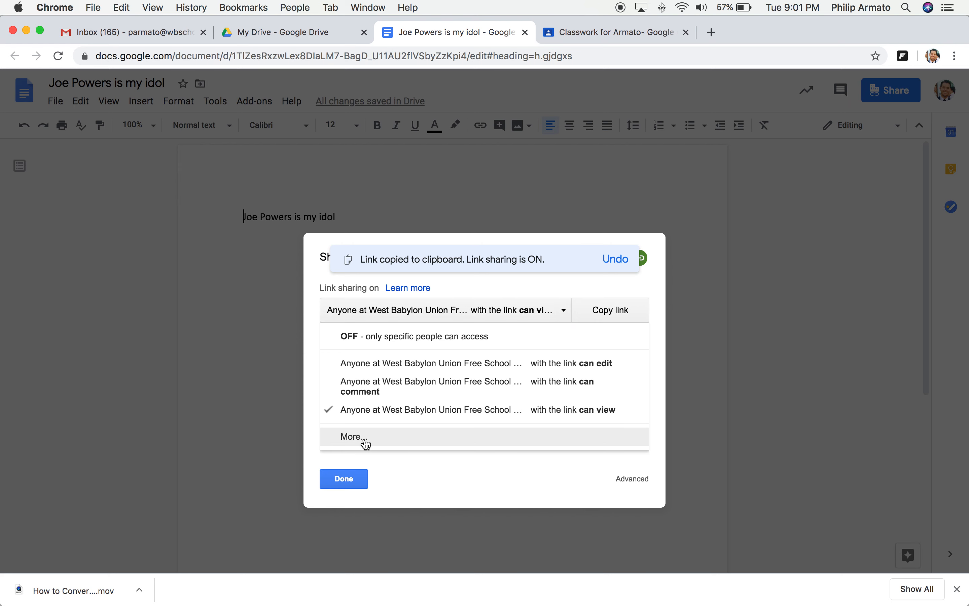
{"action": "left_click", "coordinate": [364, 437]}
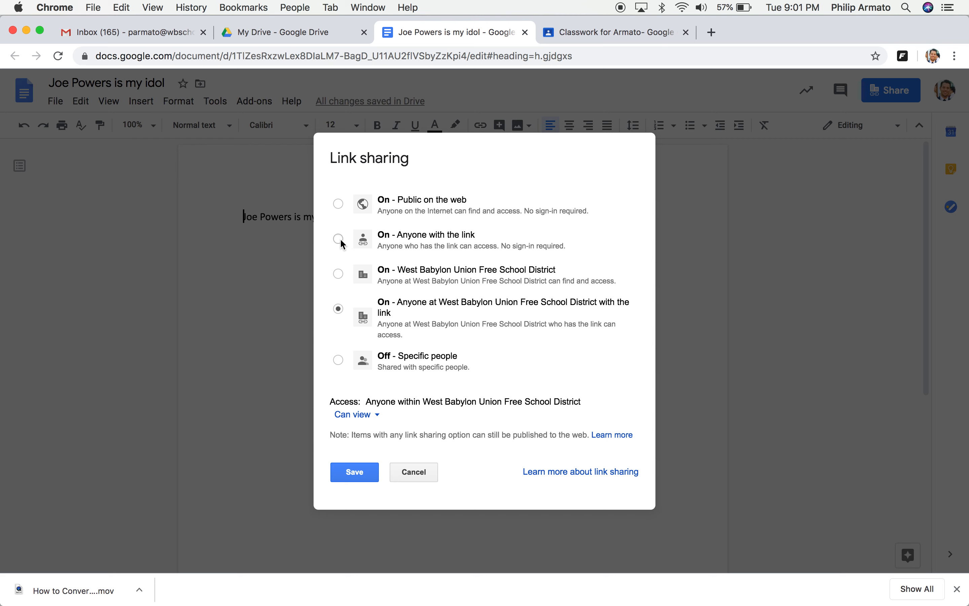
{"action": "left_click", "coordinate": [339, 239]}
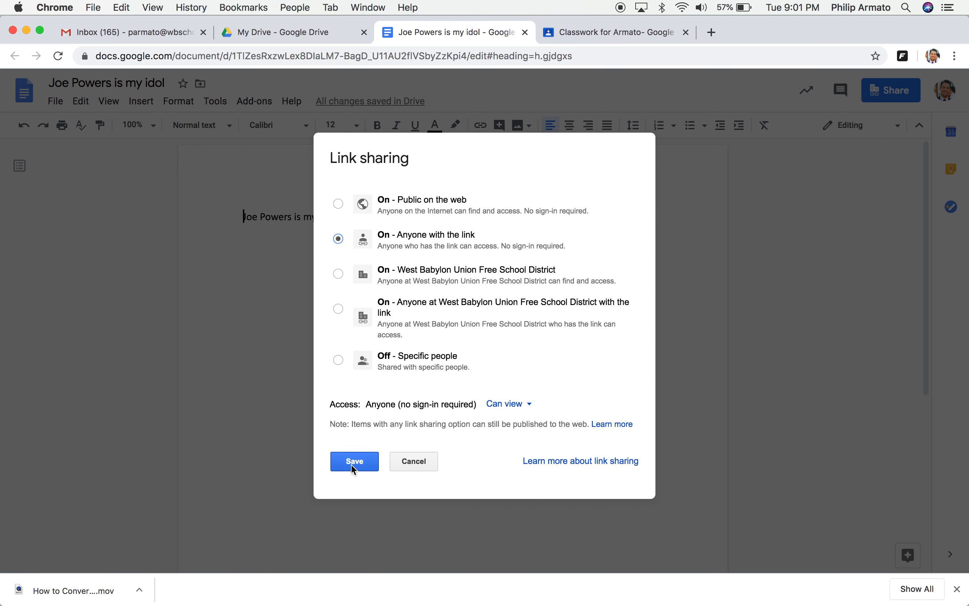
{"action": "left_click", "coordinate": [354, 466]}
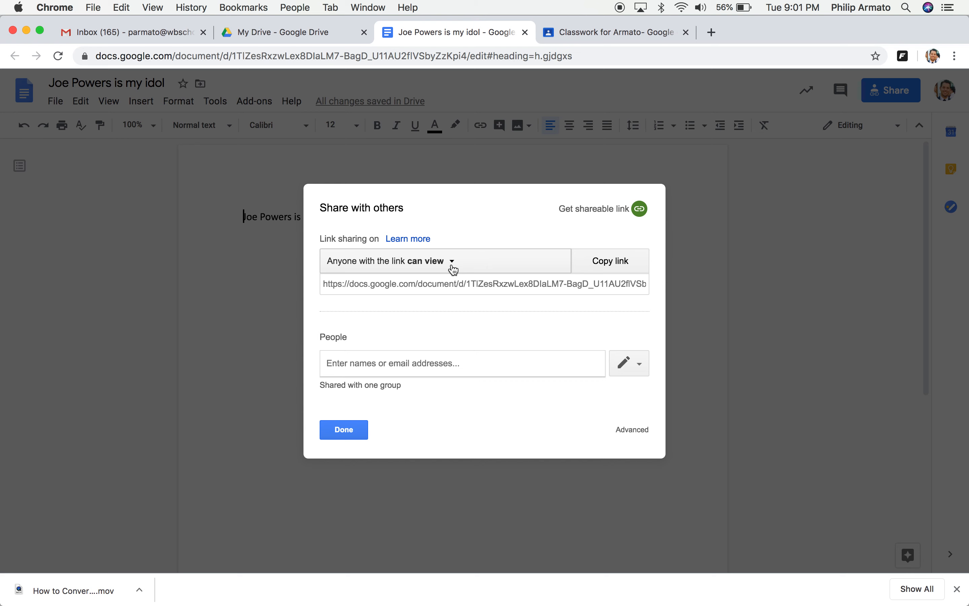
{"action": "left_click", "coordinate": [453, 267]}
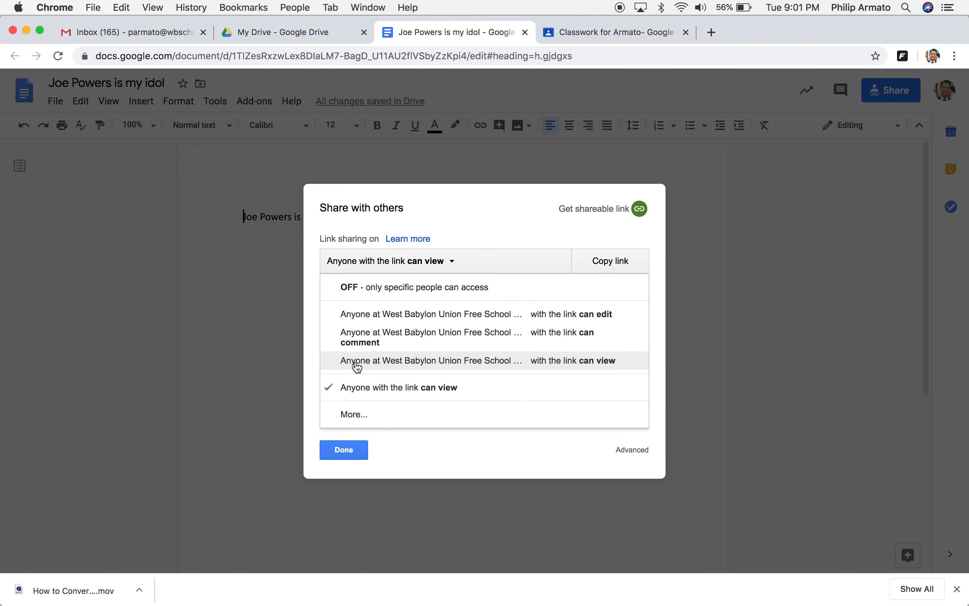
{"action": "left_click", "coordinate": [341, 448]}
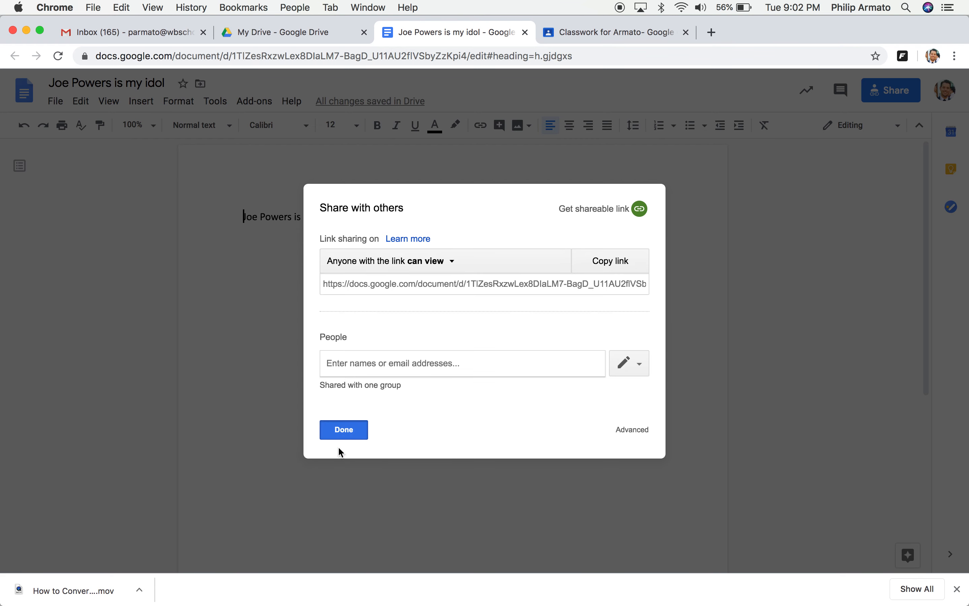
{"action": "left_click", "coordinate": [341, 430]}
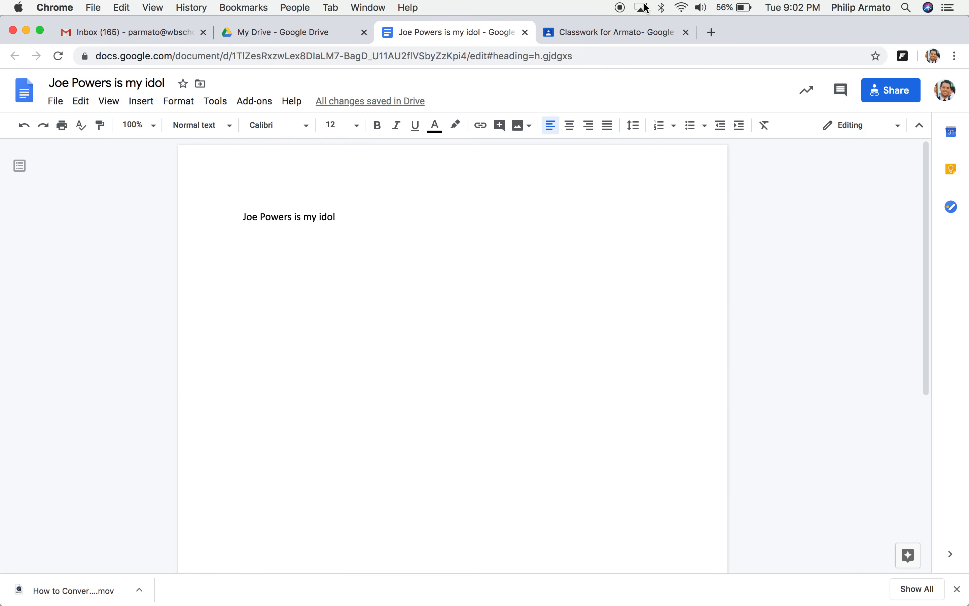